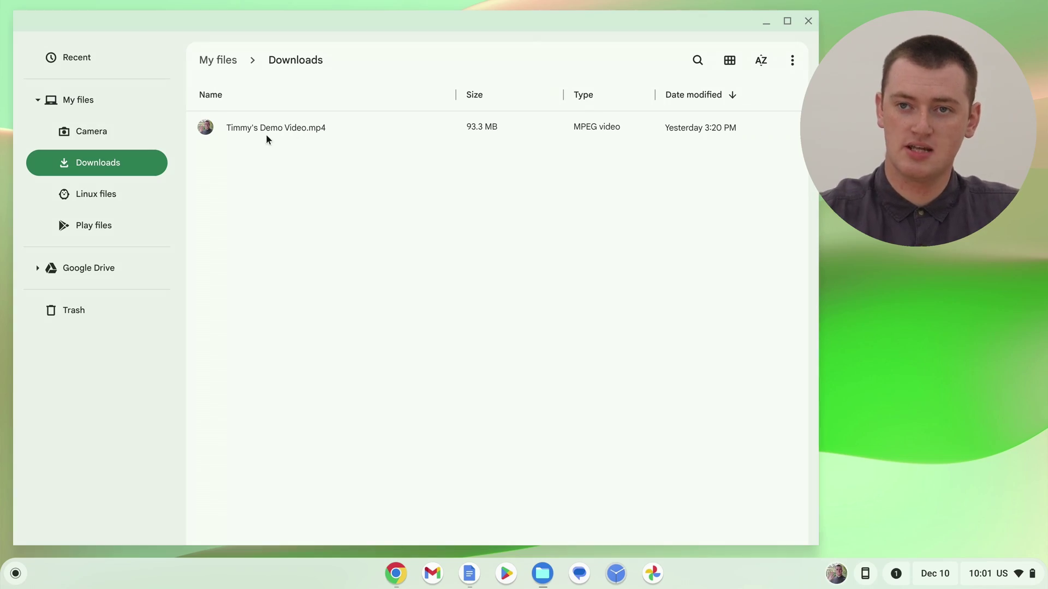
Select the 93.3 MB demo video .mp4 file in the Downloads folder.
click(287, 134)
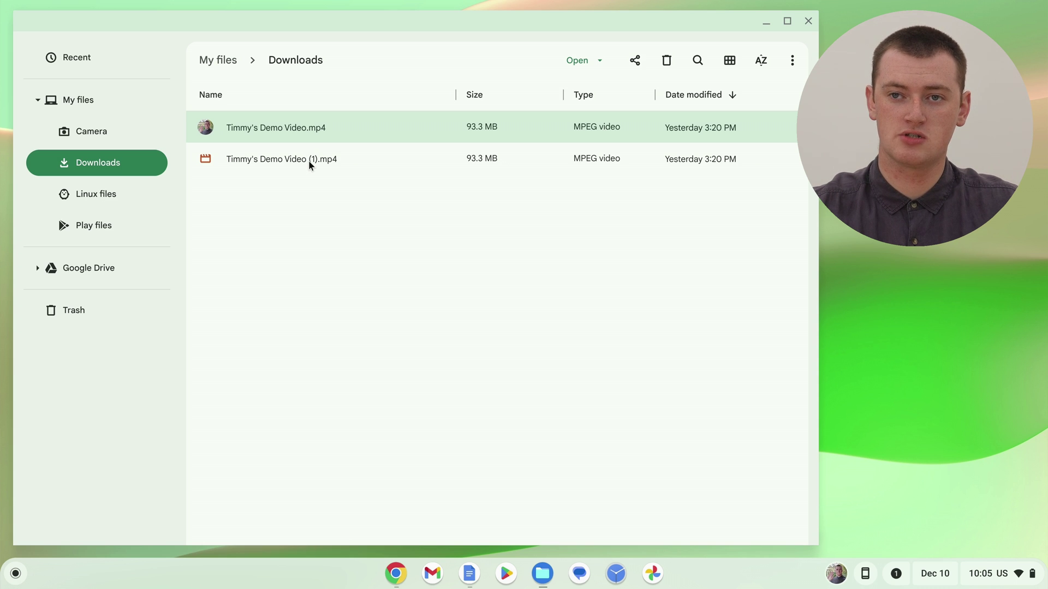
Open the numbered (1).mp4 copy of the demo video in the media viewer.
double_click(309, 162)
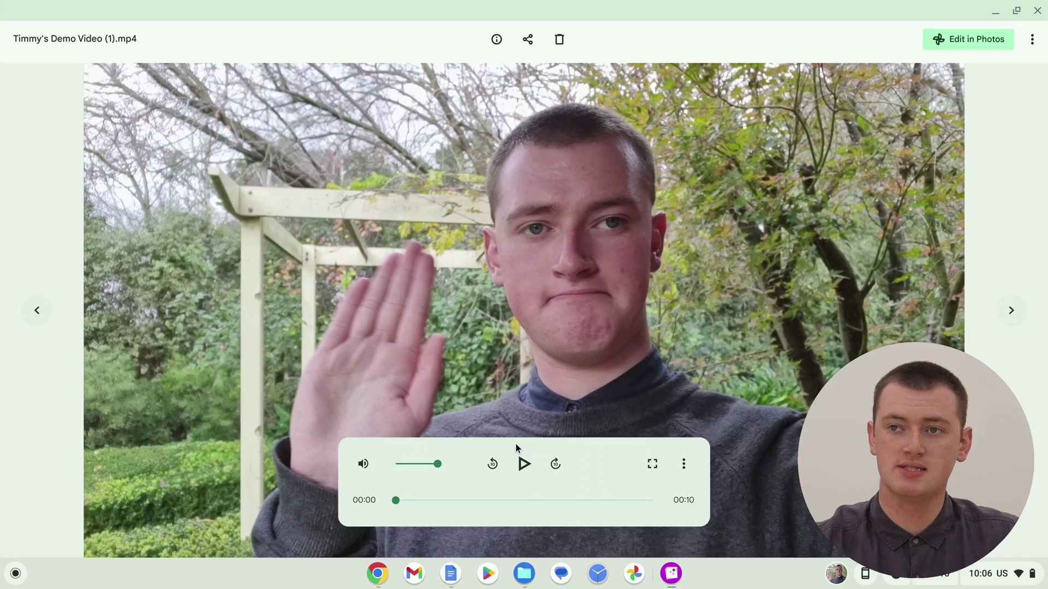
Hand the (1).mp4 demo clip over to Google Photos with Edit in Photos.
click(981, 39)
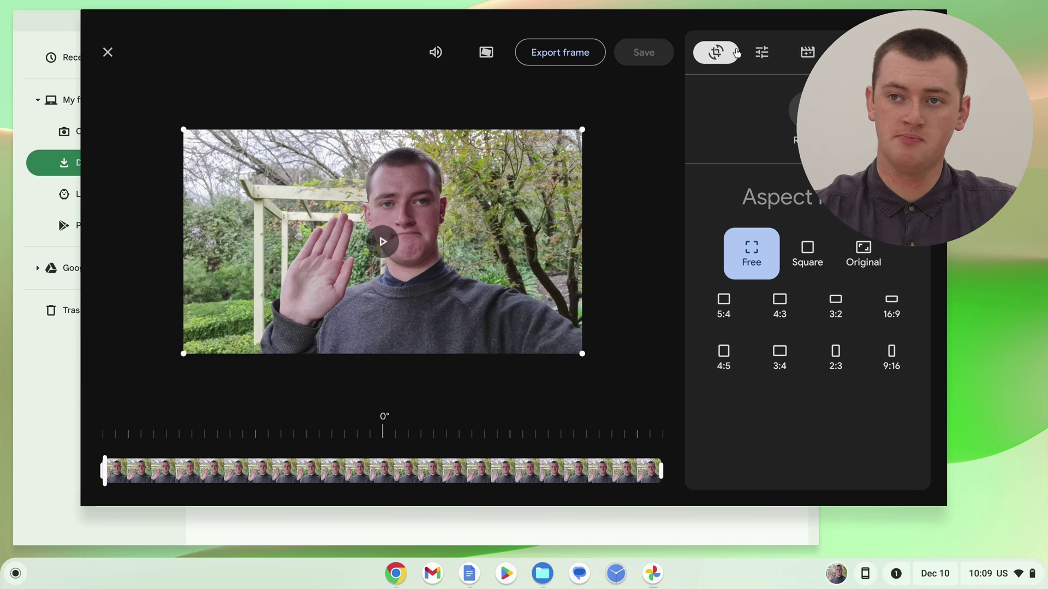
Preview the Adjust options, then return to the Crop/rotate tools for the clip.
click(761, 52)
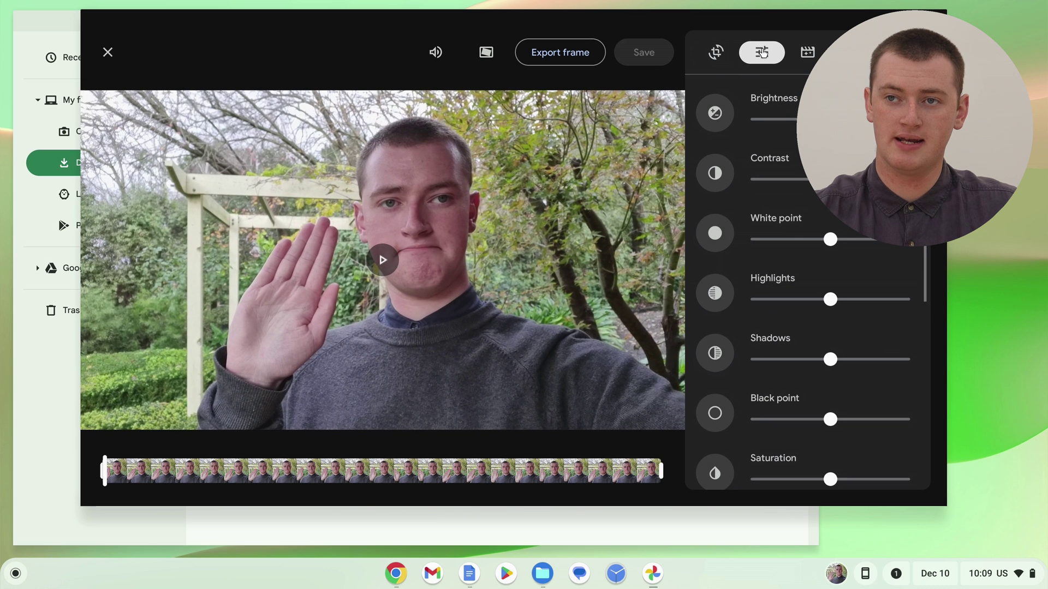
click(716, 52)
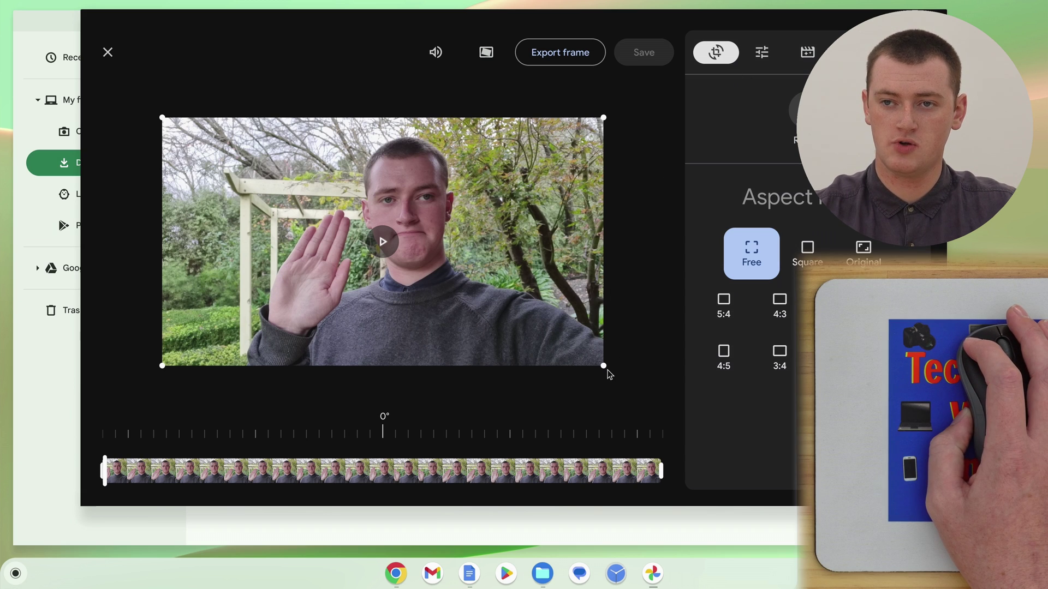
Trim the frame around the face and raised hand, then apply the Square aspect ratio.
drag(604, 369, 440, 330)
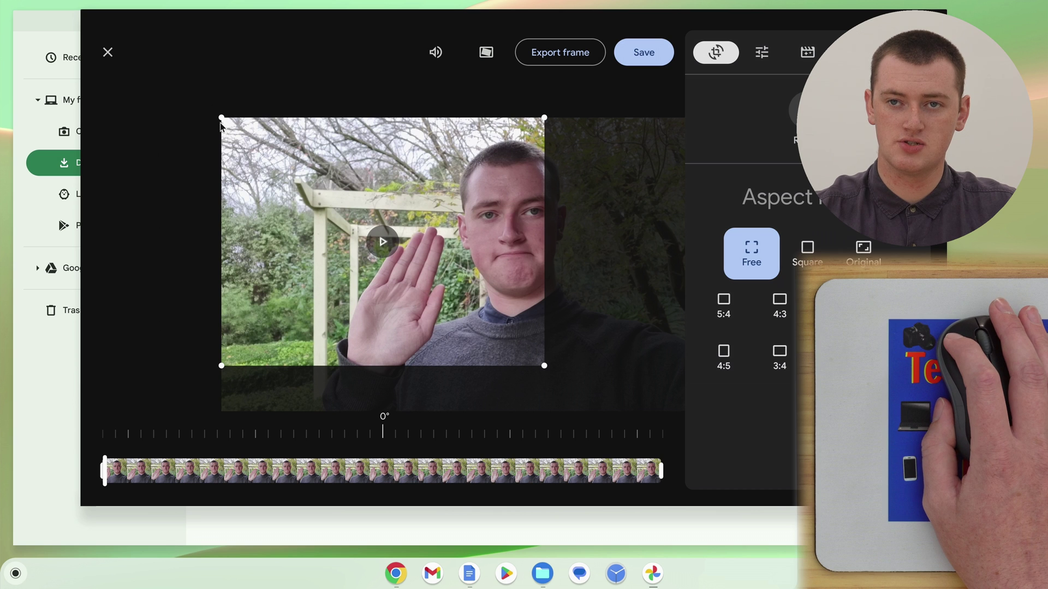
drag(221, 123, 286, 137)
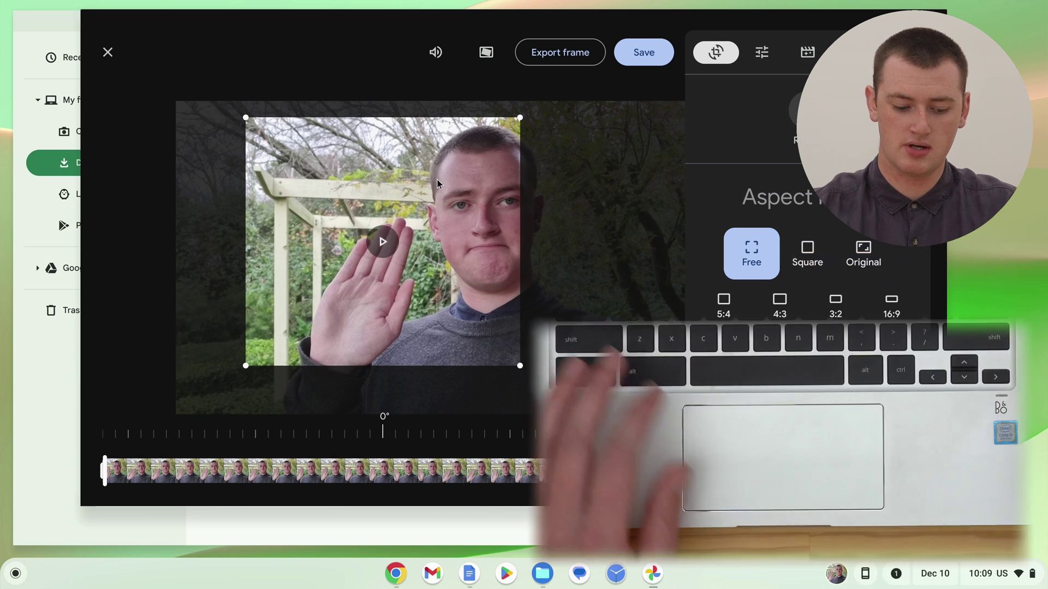
drag(437, 179, 343, 192)
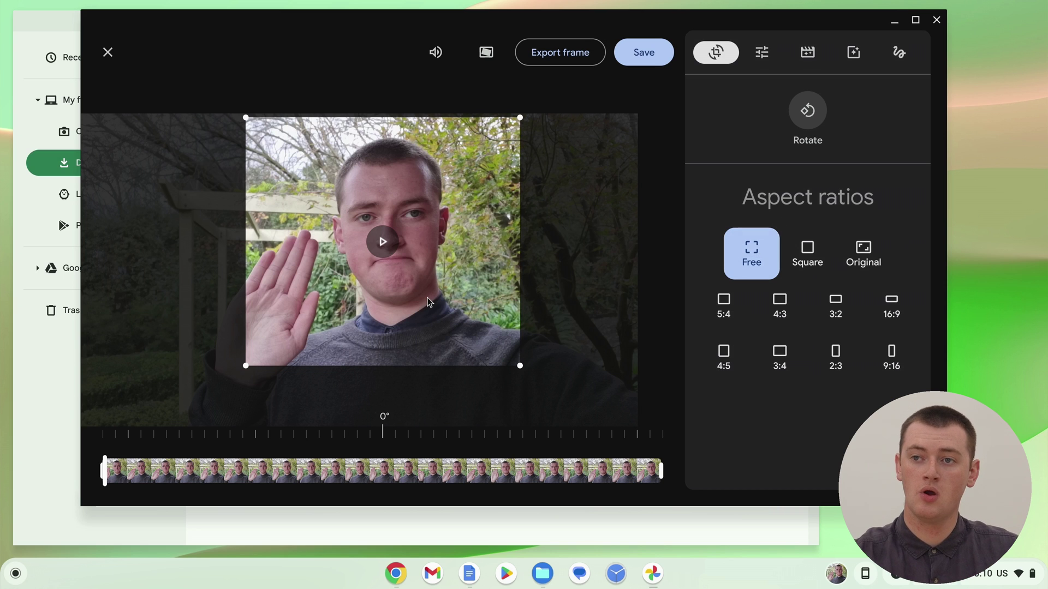
click(813, 245)
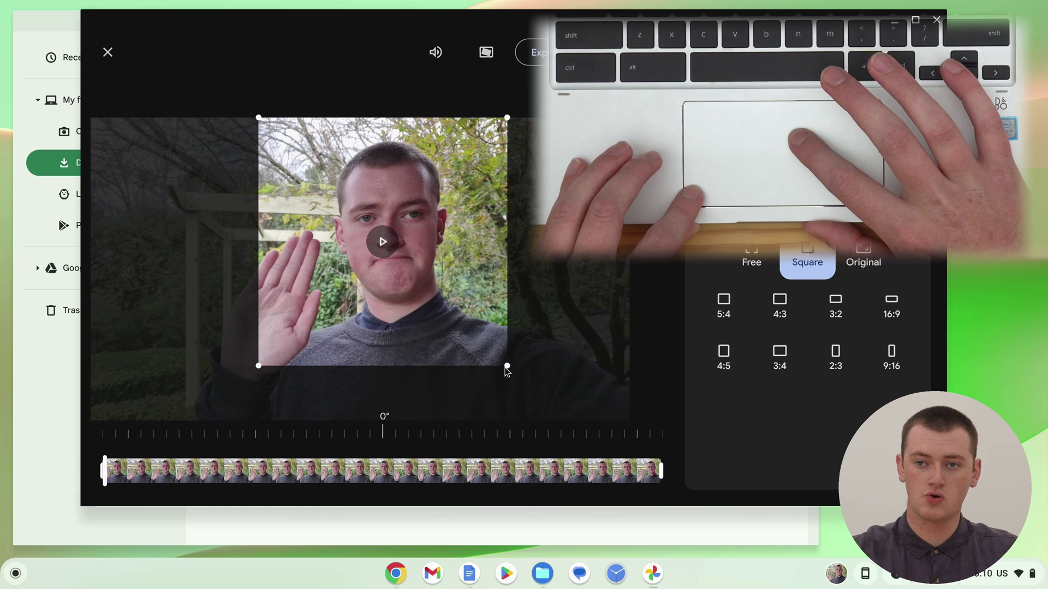
Resize and shift the square crop, then reset it with the Original aspect ratio.
drag(506, 366, 557, 414)
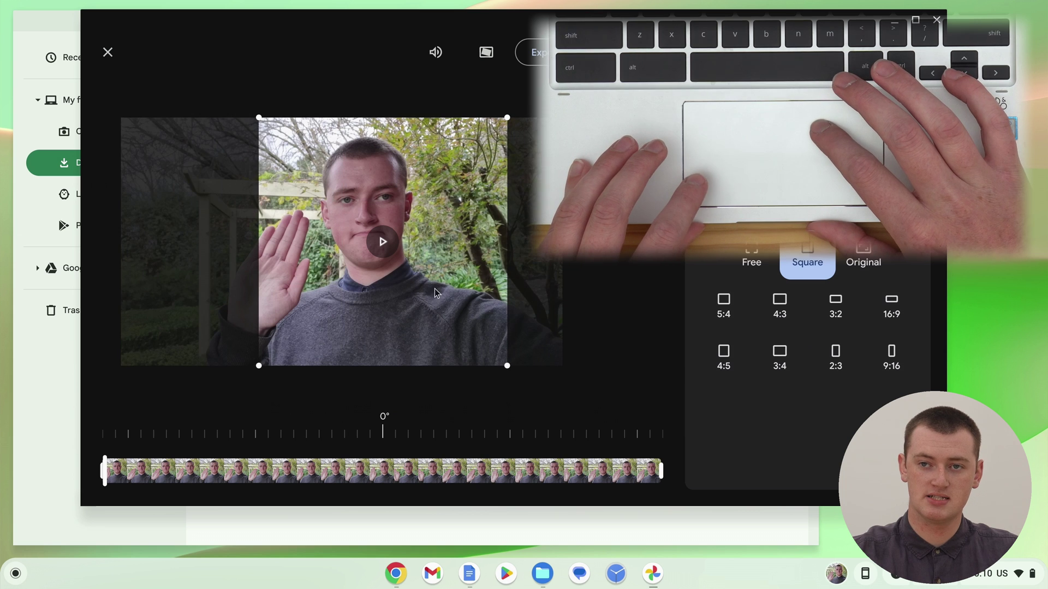
drag(430, 287, 466, 288)
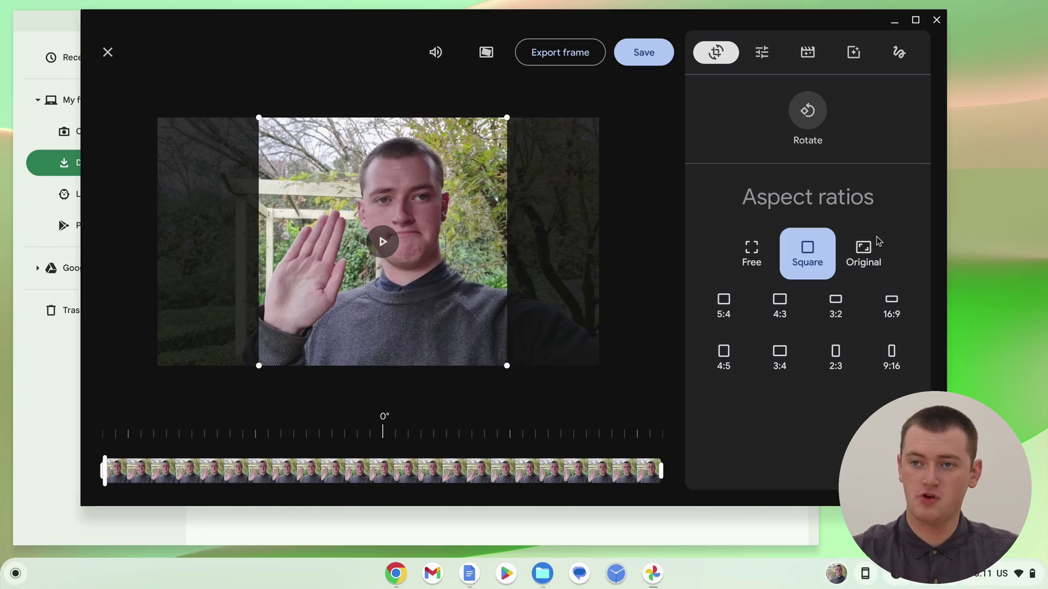
click(870, 248)
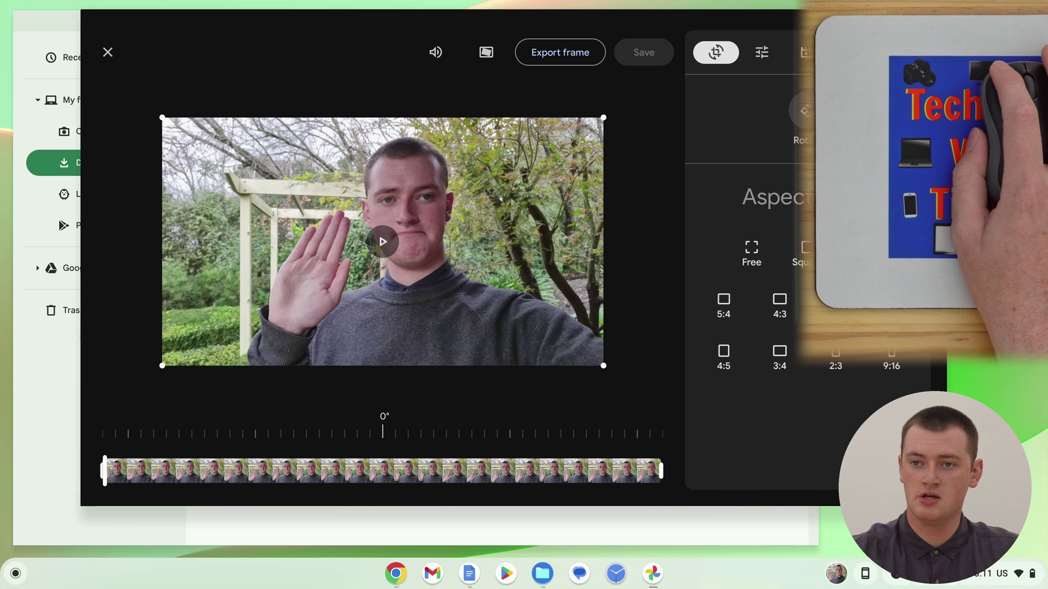
Shrink the Original-proportion crop from the bottom-right corner and centre the face in it.
drag(603, 367, 510, 310)
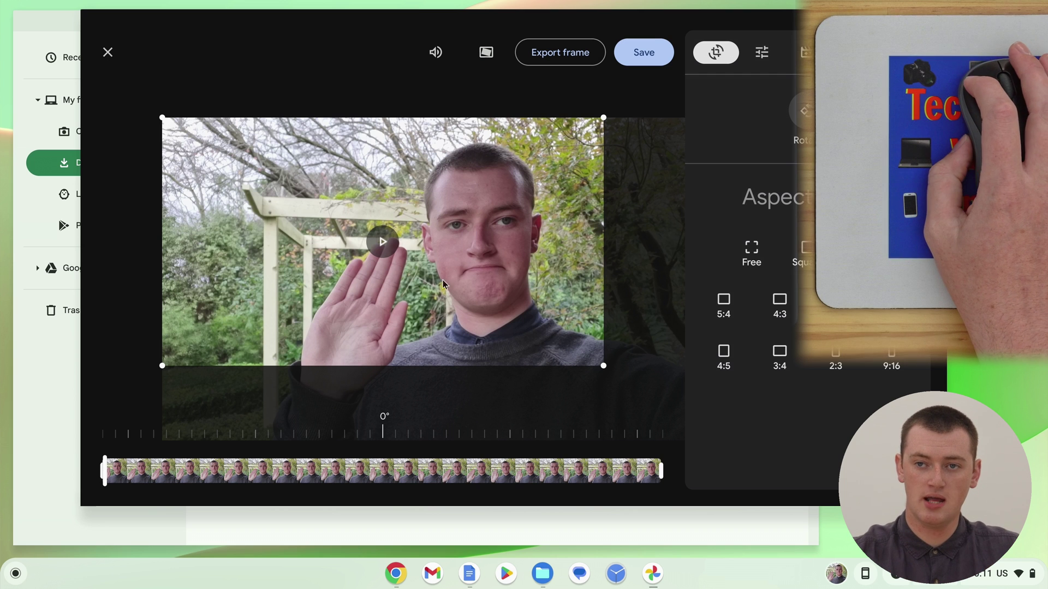
drag(412, 307, 322, 296)
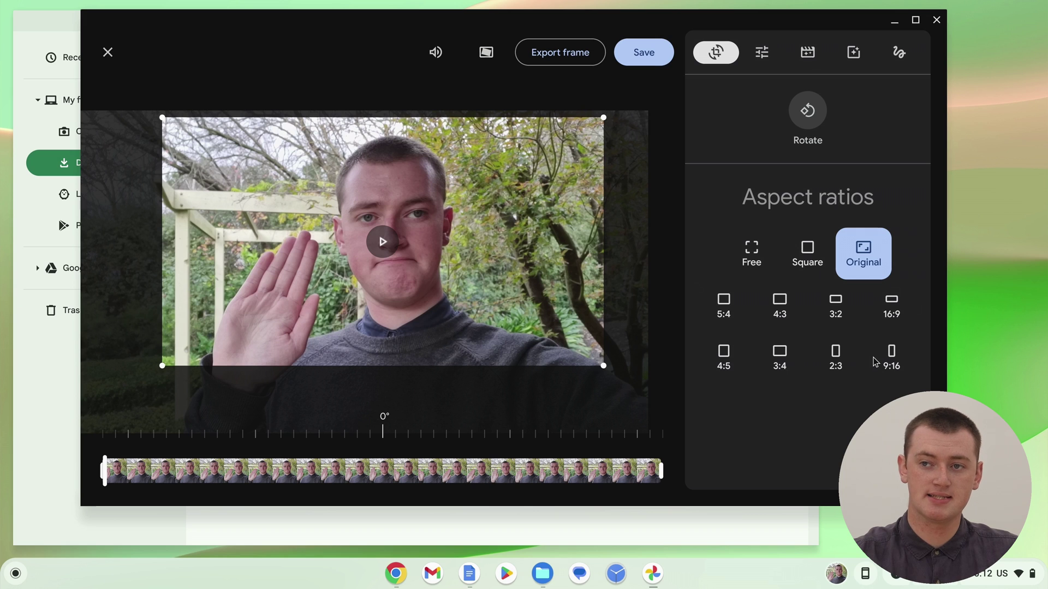
Try a smaller 16:9 crop on the face, then switch to a 9:16 portrait crop.
click(898, 299)
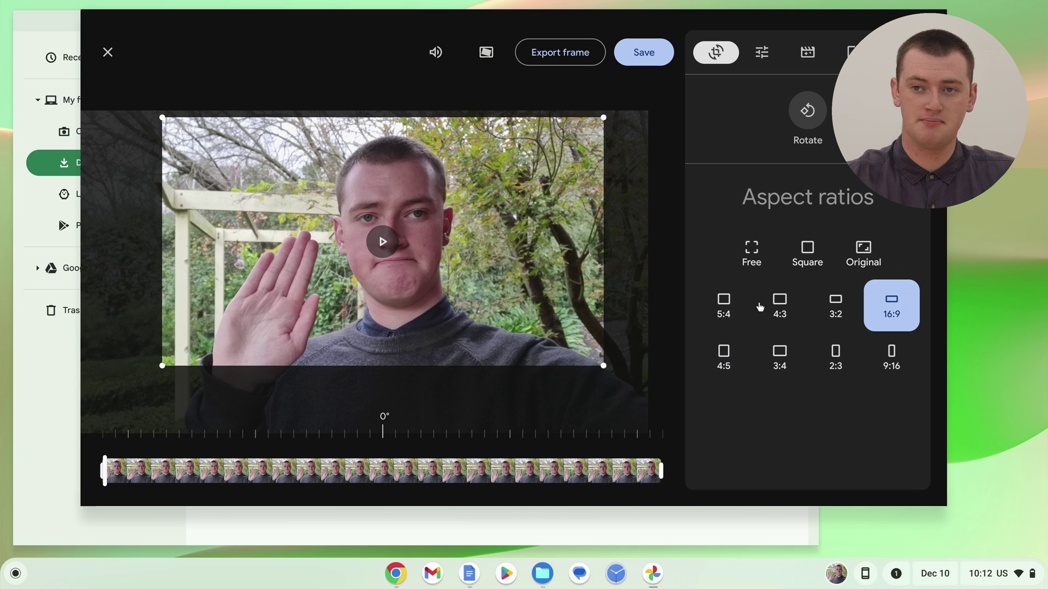
drag(605, 367, 570, 332)
drag(506, 274, 460, 257)
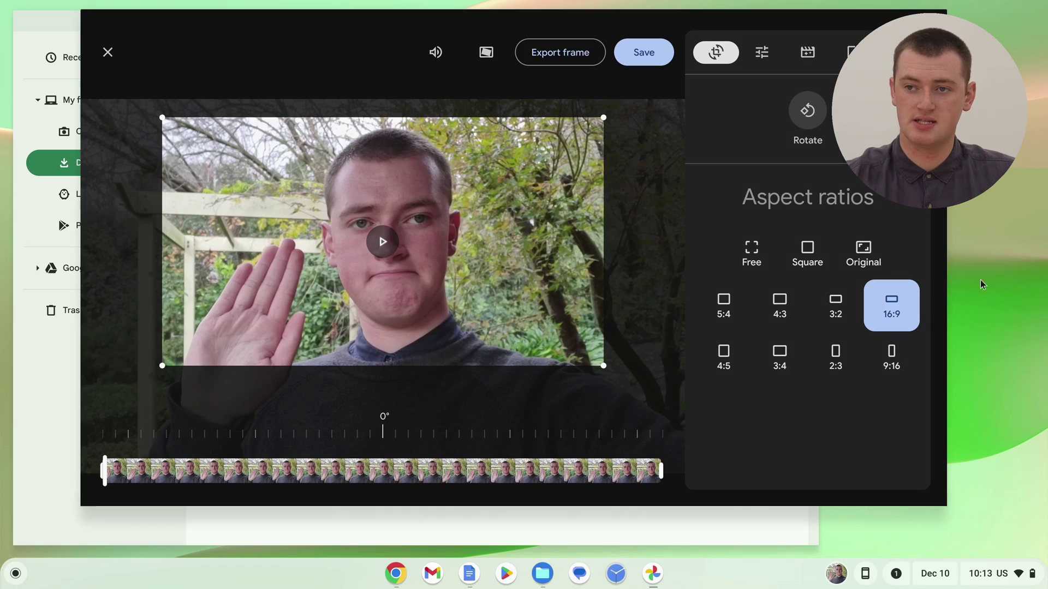
click(892, 349)
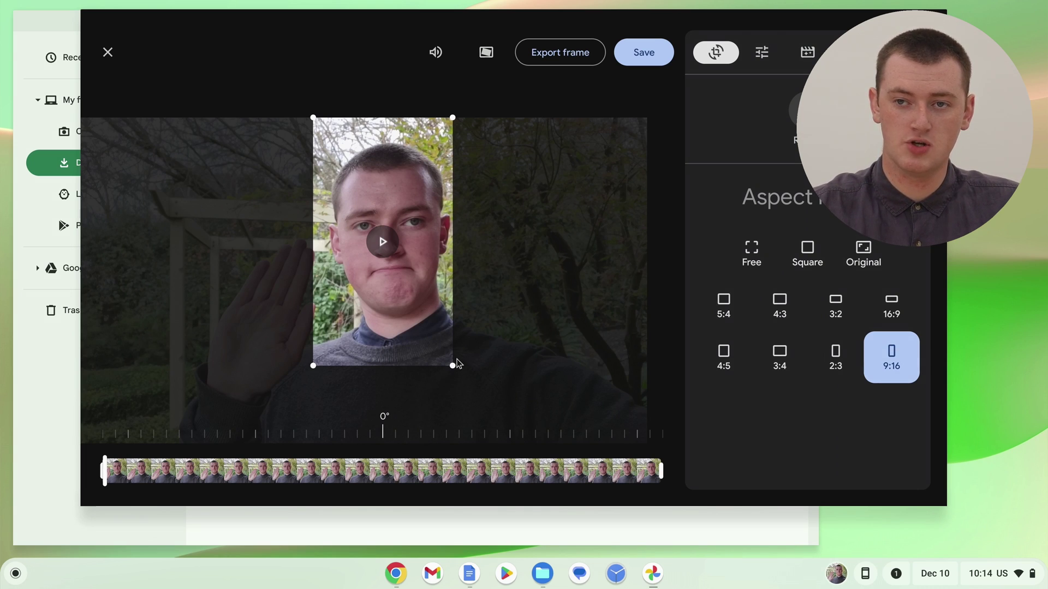
Zoom out and centre the face under the 9:16 crop, then switch to Free aspect ratio.
drag(457, 365, 554, 448)
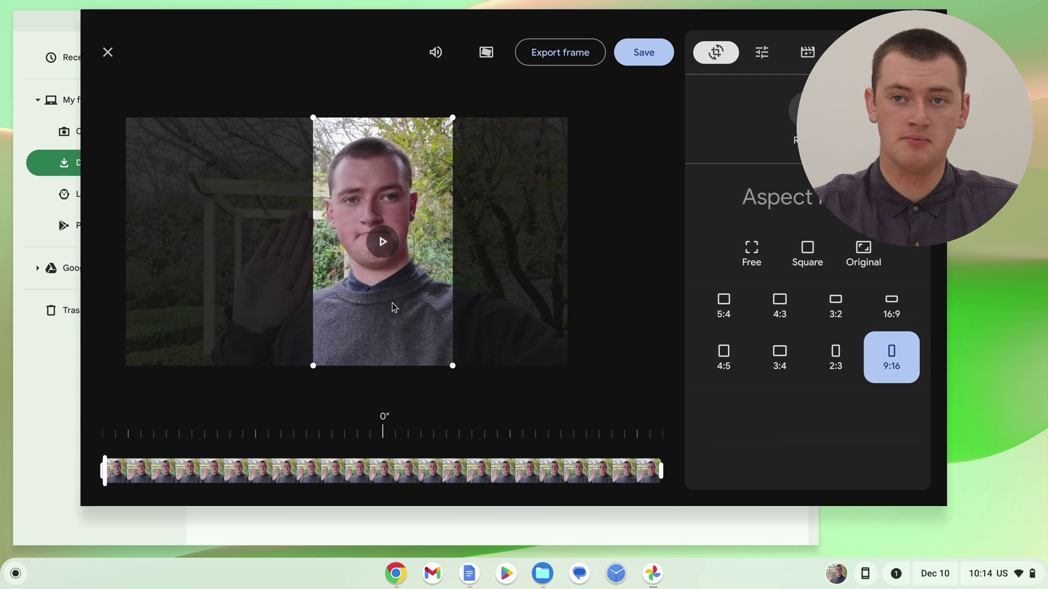
drag(391, 300, 424, 312)
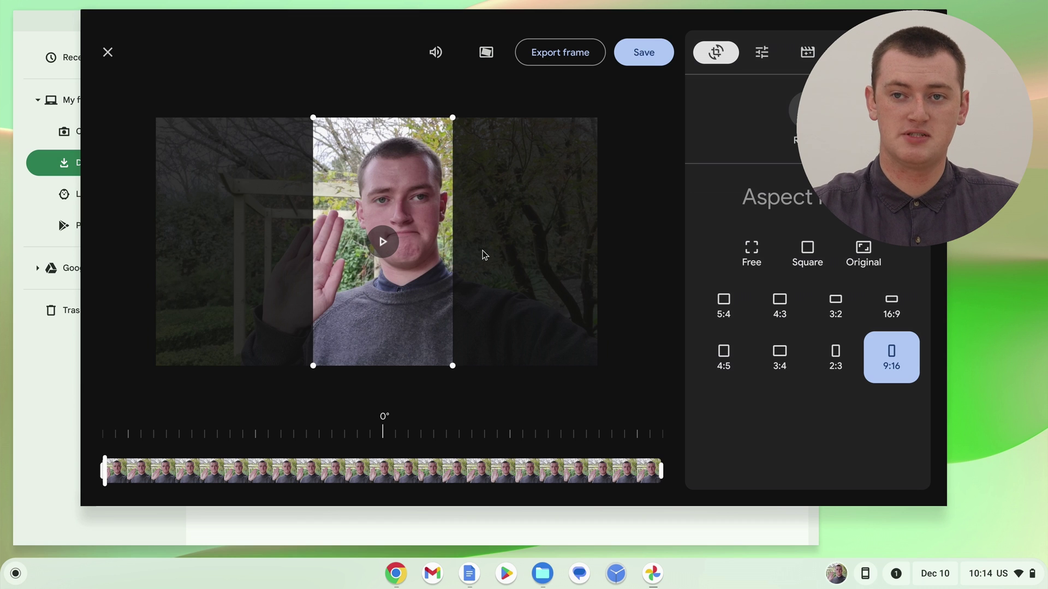
mouse_move(424, 311)
mouse_down()
mouse_move(398, 303)
mouse_move(427, 326)
mouse_move(428, 312)
mouse_up()
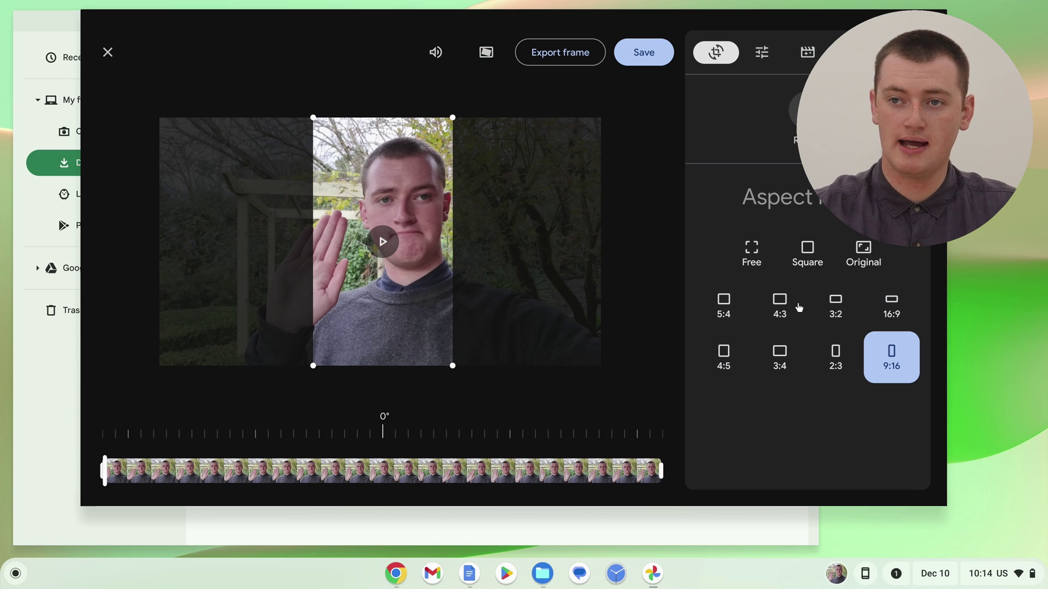
click(745, 261)
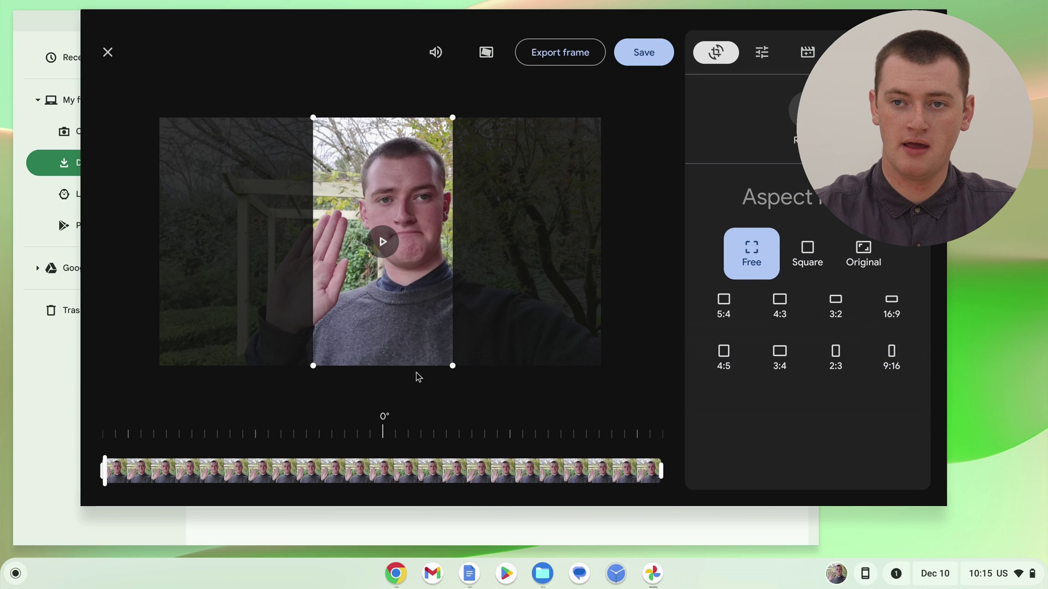
Widen the crop to take in the raised hand and save, bringing up Replace original.
drag(453, 366, 462, 316)
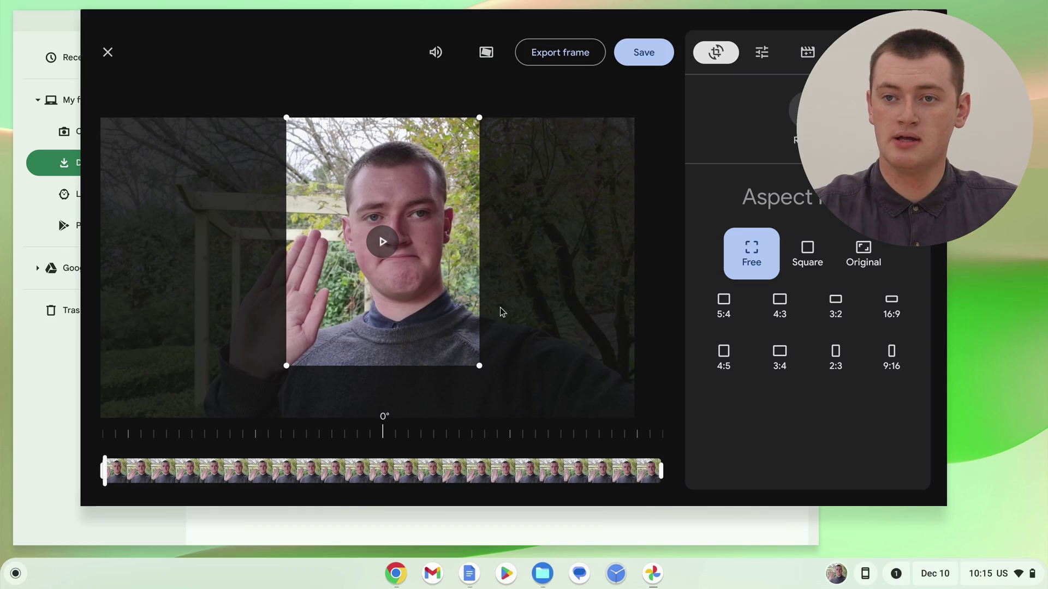
click(649, 60)
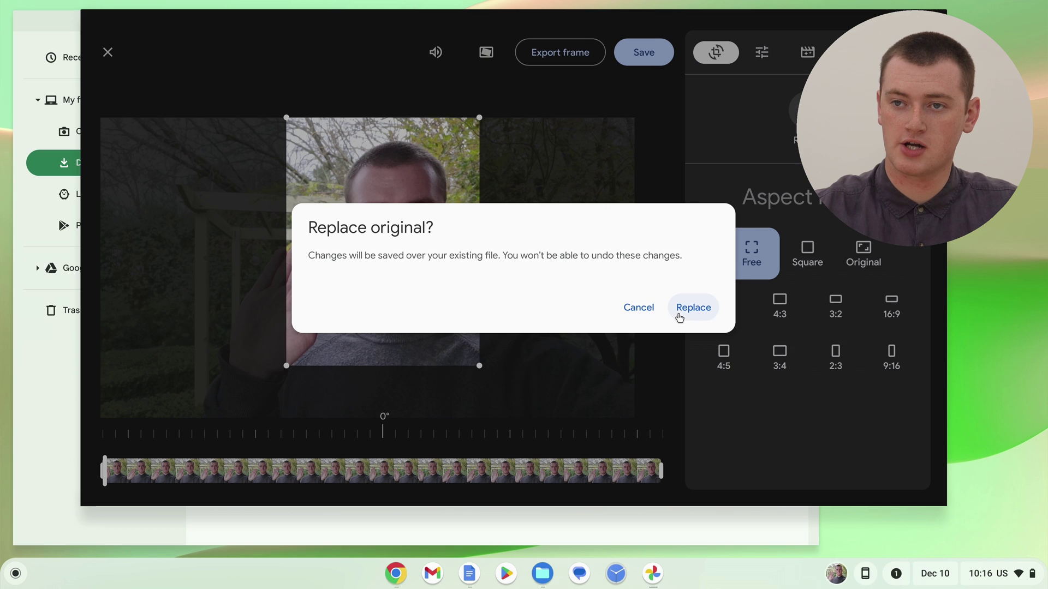
Confirm Replace to save the crop into Timmy's Demo Video (1).mp4, then close the preview.
click(681, 316)
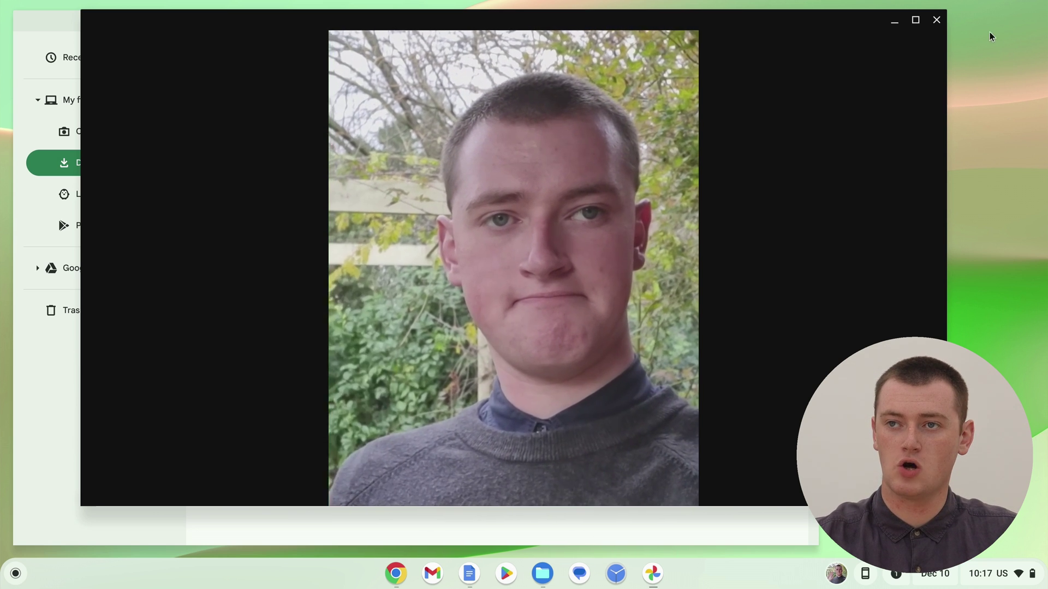
click(935, 21)
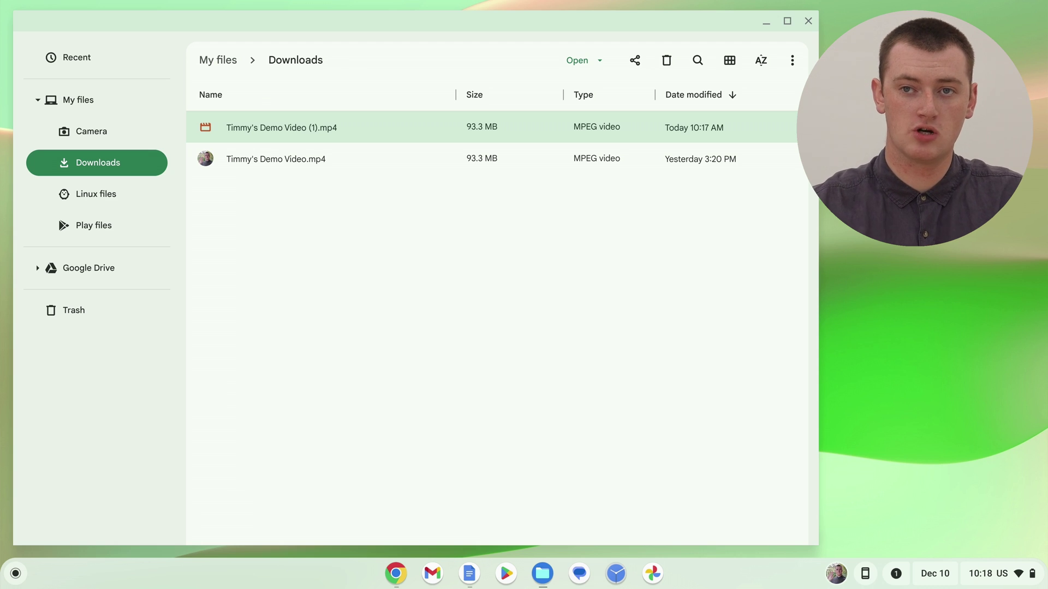
Open the uncropped original Timmy's Demo Video.mp4 from Downloads in the media viewer.
click(569, 211)
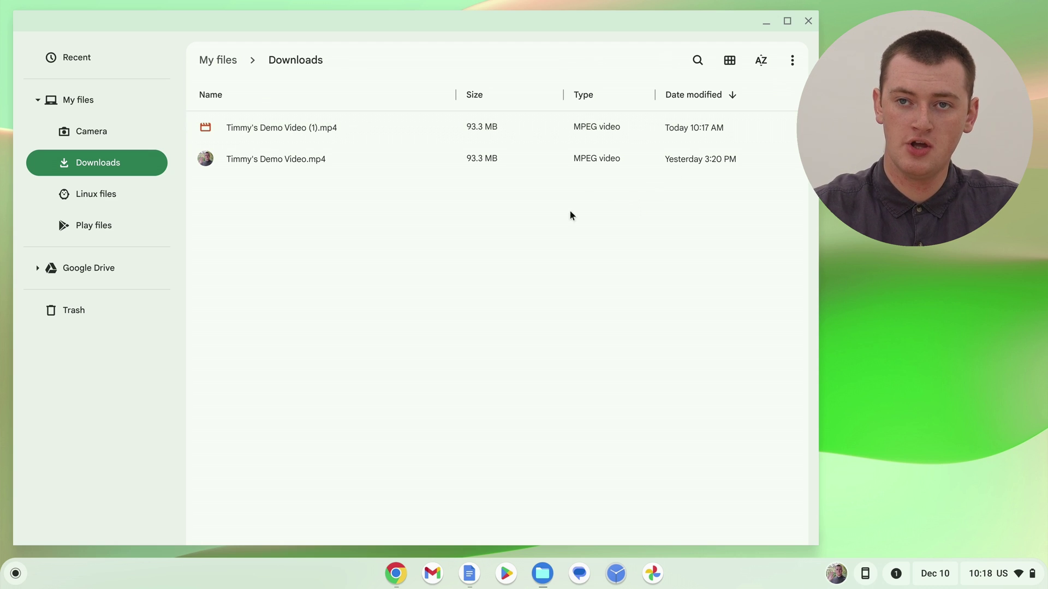
click(275, 163)
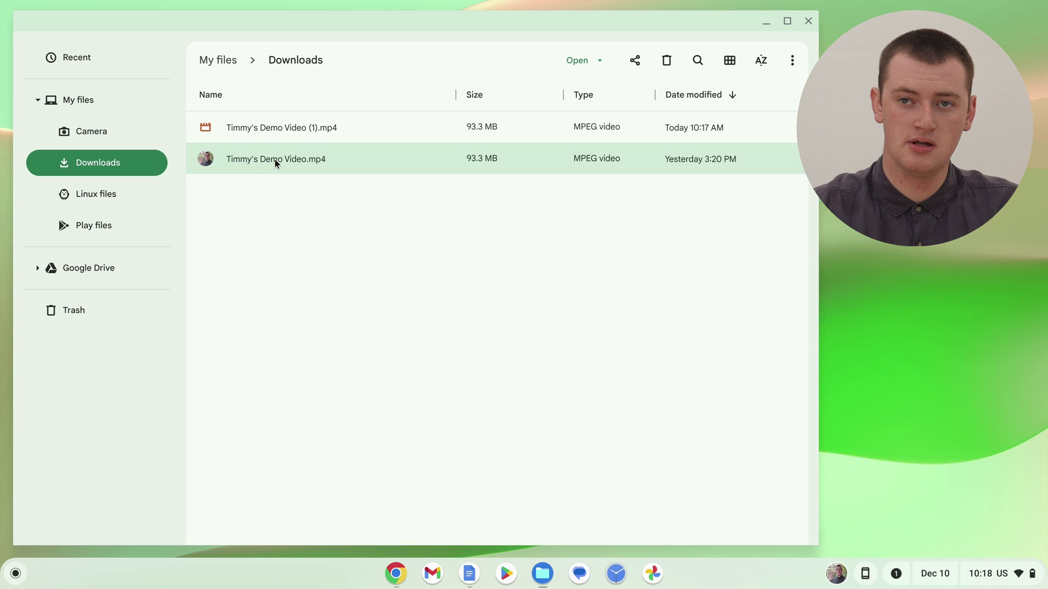
double_click(274, 159)
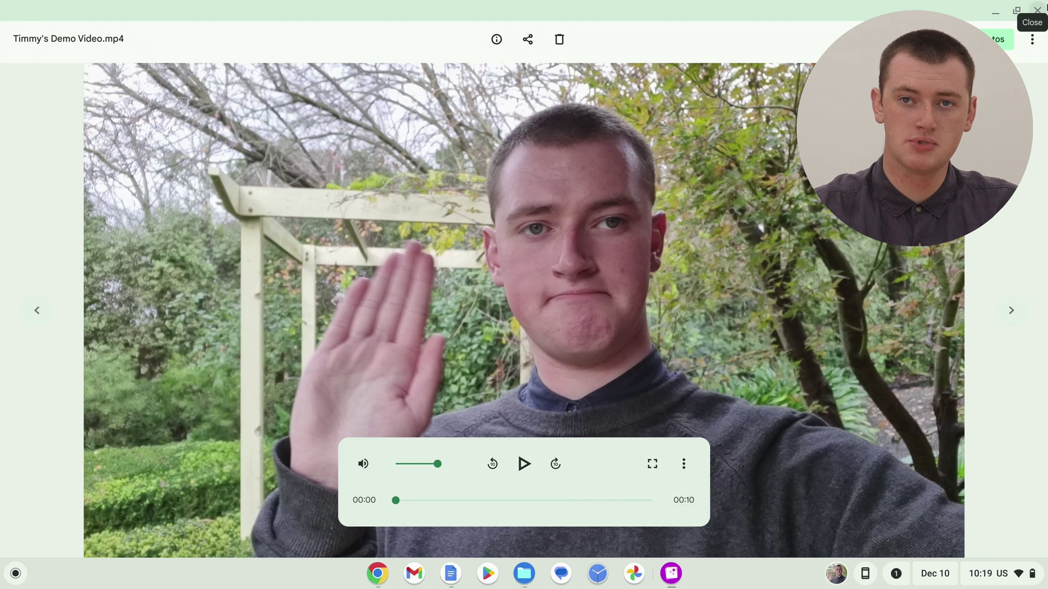
click(1036, 10)
click(506, 247)
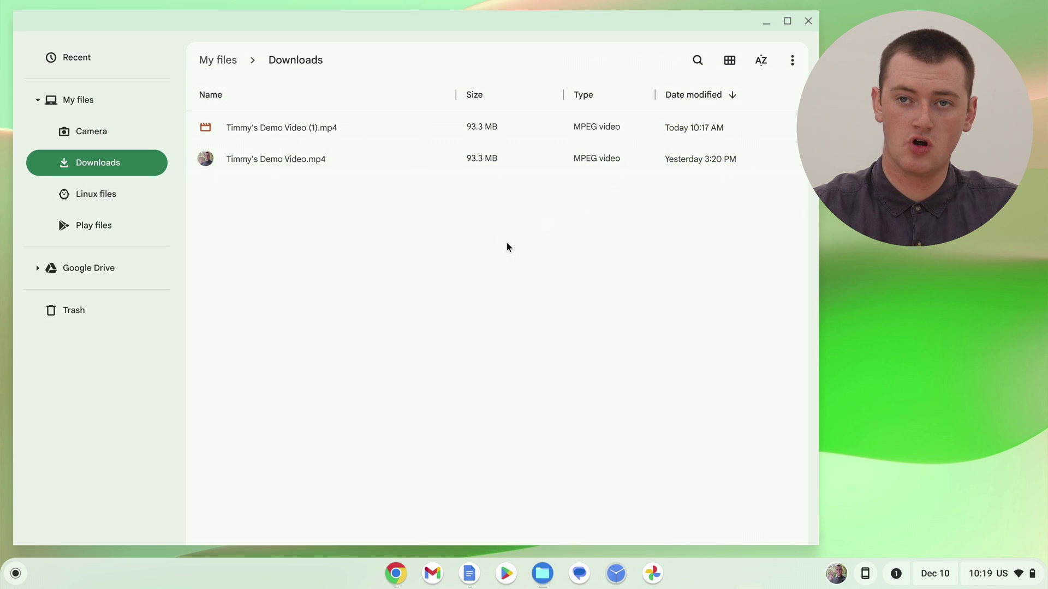
double_click(400, 130)
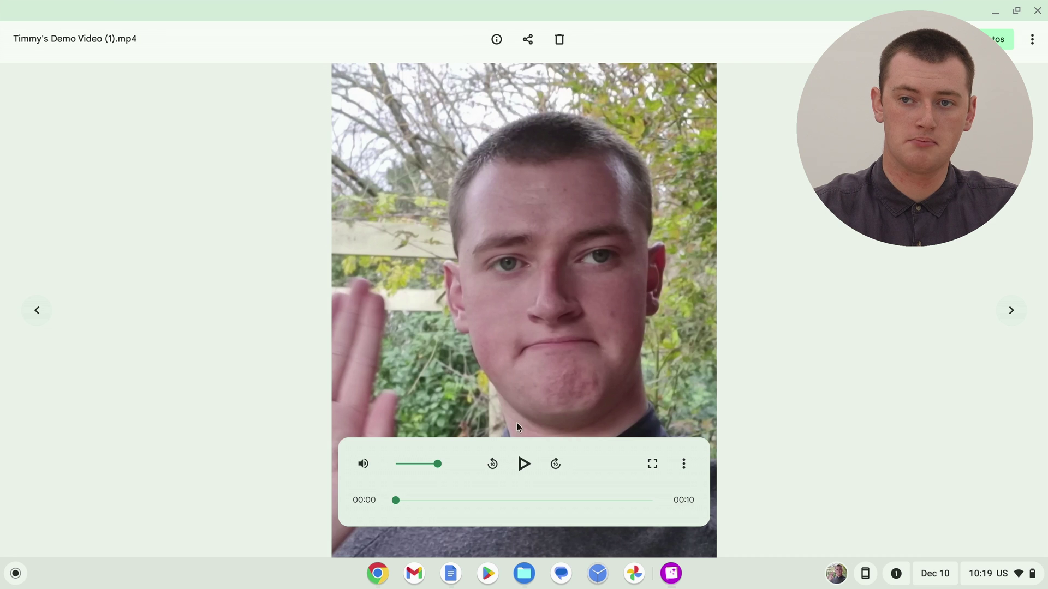
click(527, 461)
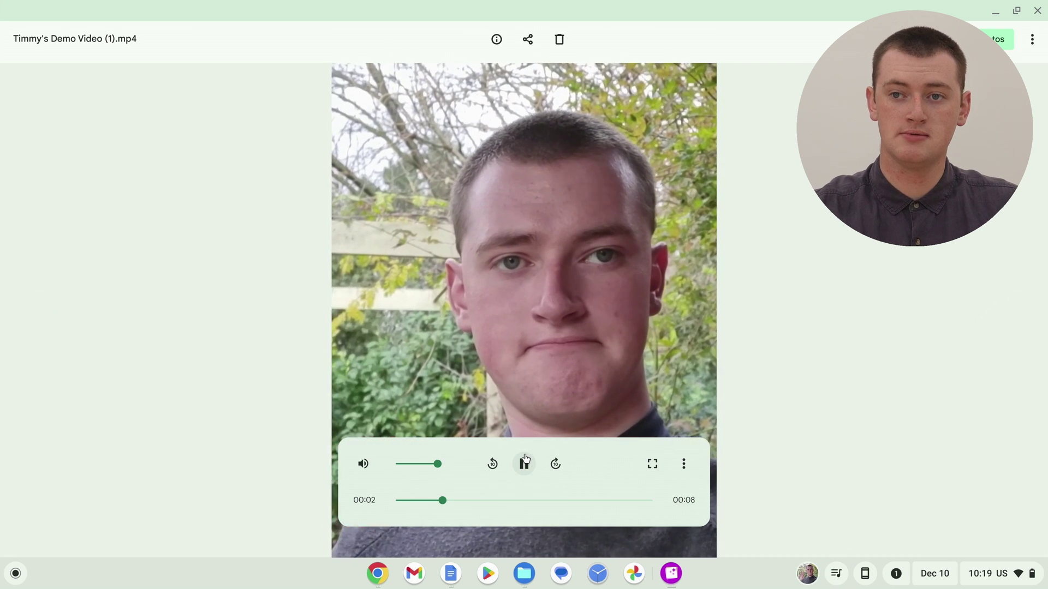
key(ctrl+w)
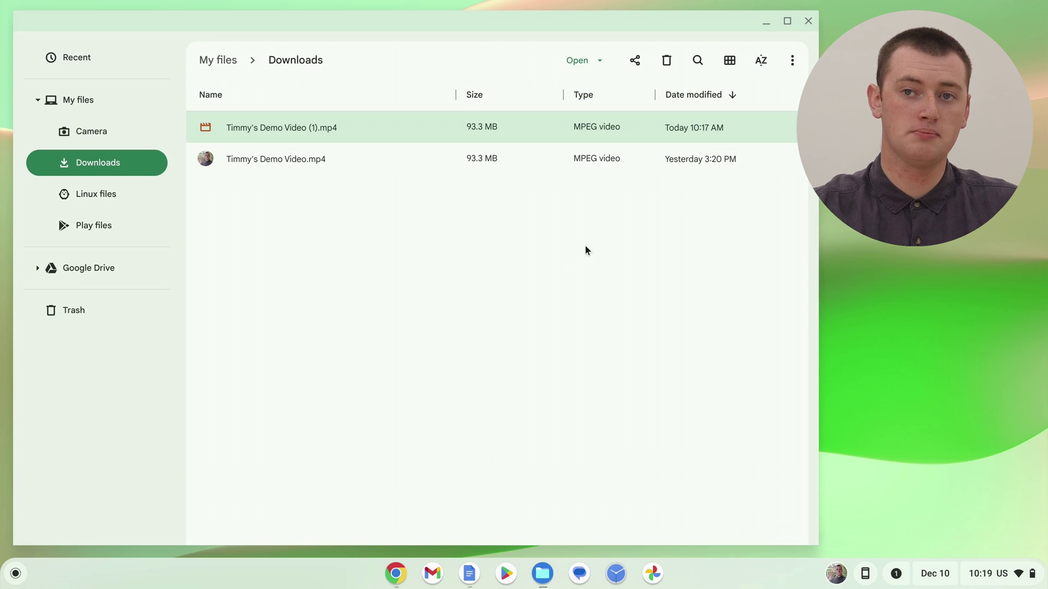